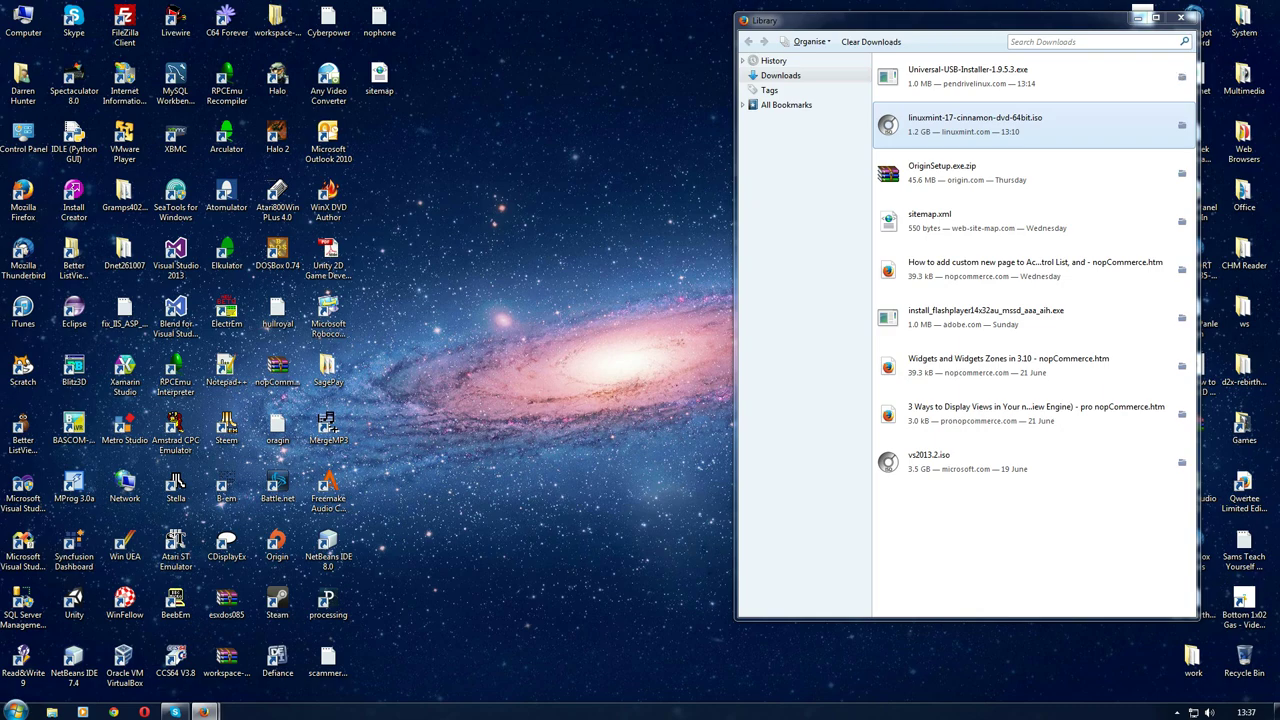
Switch to Firefox and review the Linux Mint 17 download page, including its address and edition download links
{"action": "mouse_move", "coordinate": [204, 712]}
{"action": "left_click", "coordinate": [129, 643]}
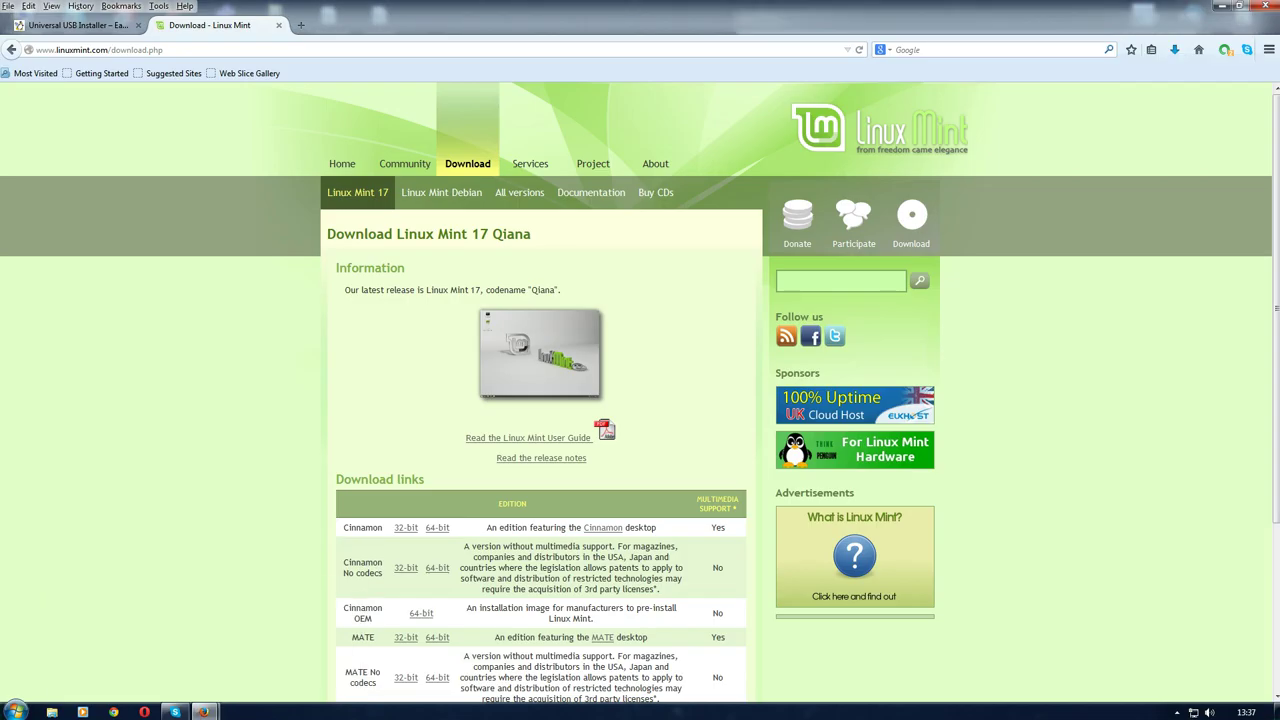
{"action": "left_click", "coordinate": [130, 50]}
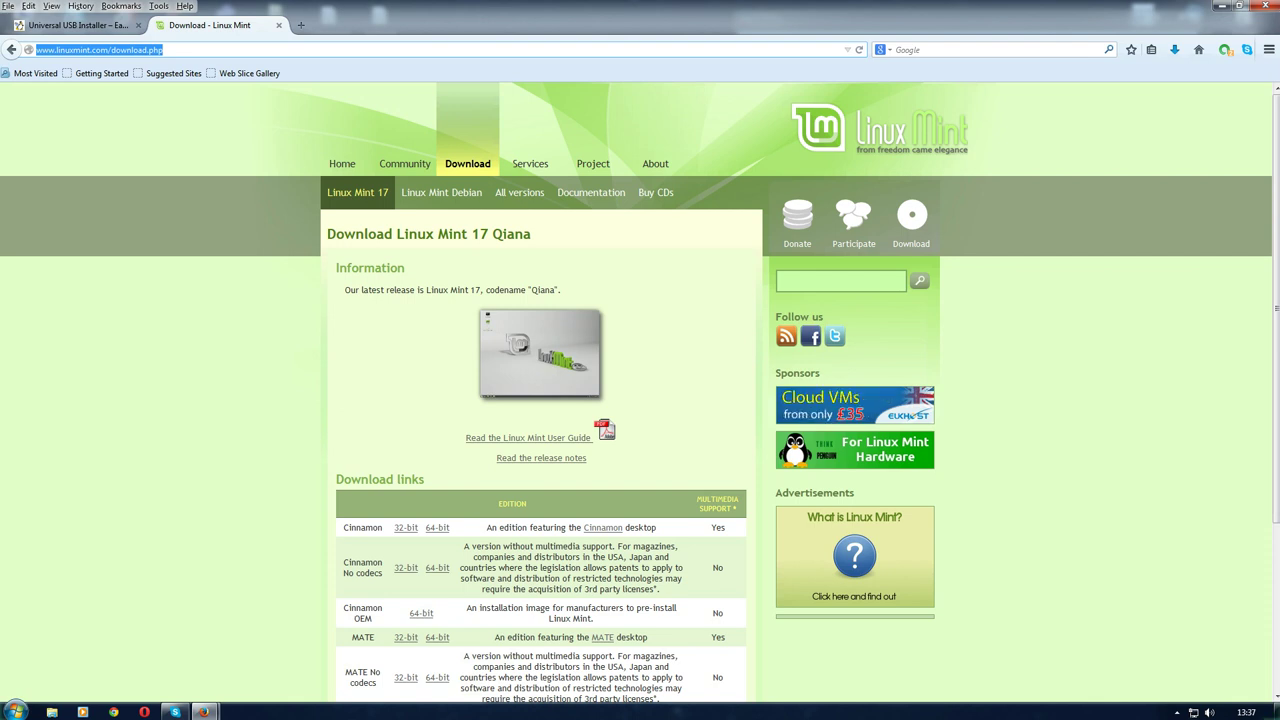
{"action": "scroll", "coordinate": [640, 400], "scroll_direction": "down", "scroll_amount": 3}
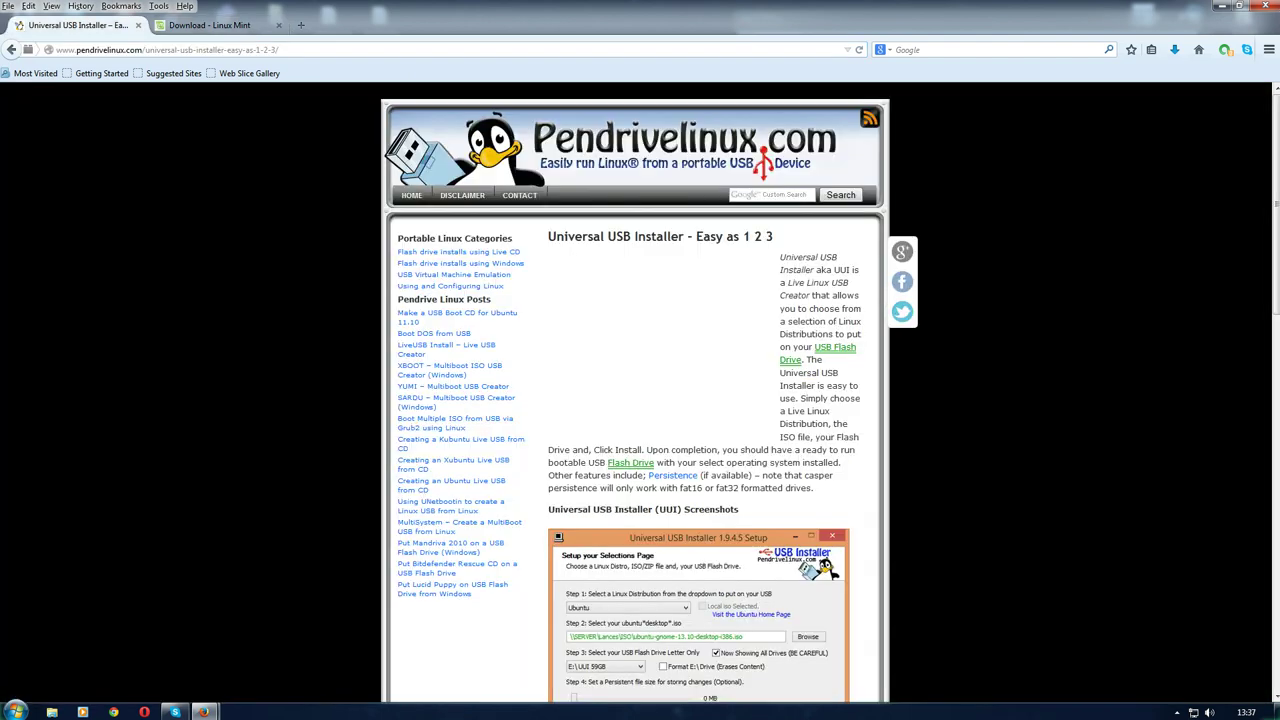
View the Universal USB Installer page on pendrivelinux.com down to its screenshots, and minimize the browser
{"action": "left_click", "coordinate": [75, 25]}
{"action": "scroll", "coordinate": [640, 400], "scroll_direction": "down", "scroll_amount": 5}
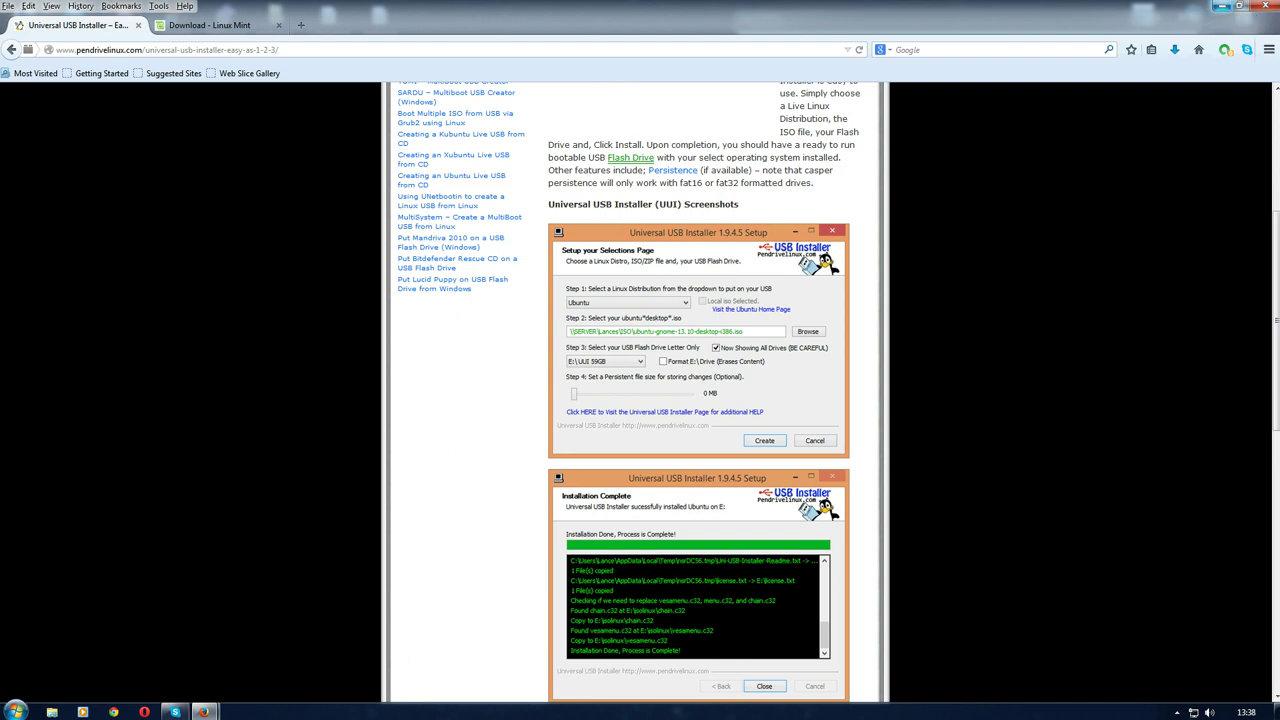
{"action": "left_click", "coordinate": [1222, 6]}
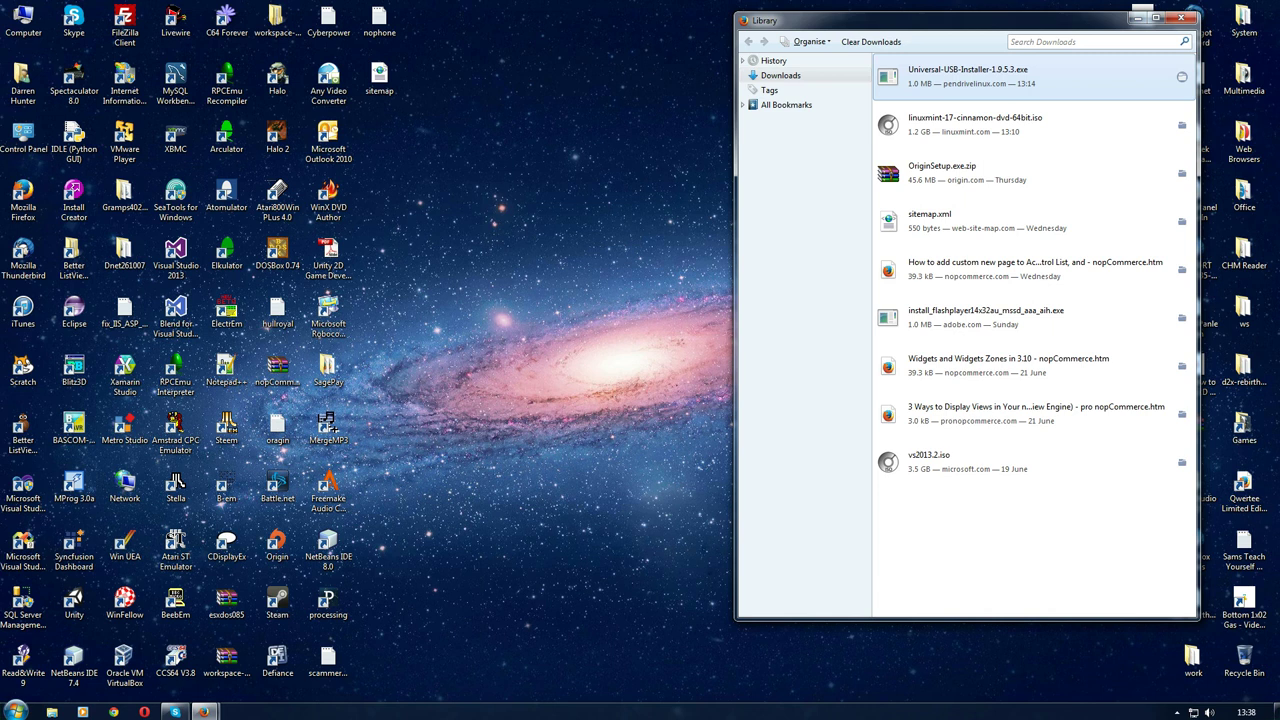
Open the folder containing the downloaded Universal-USB-Installer-1.9.5.3.exe, restore the folder window to a smaller size and run the installer
{"action": "right_click", "coordinate": [1004, 77]}
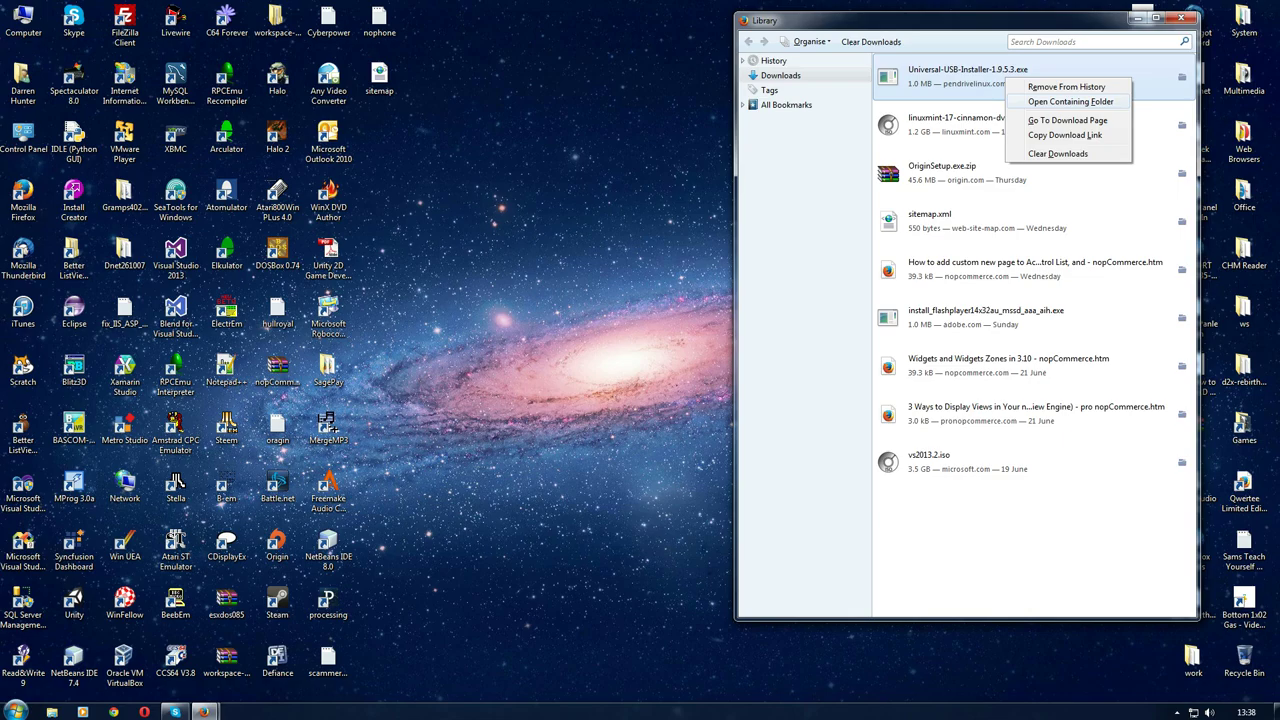
{"action": "left_click", "coordinate": [1070, 101]}
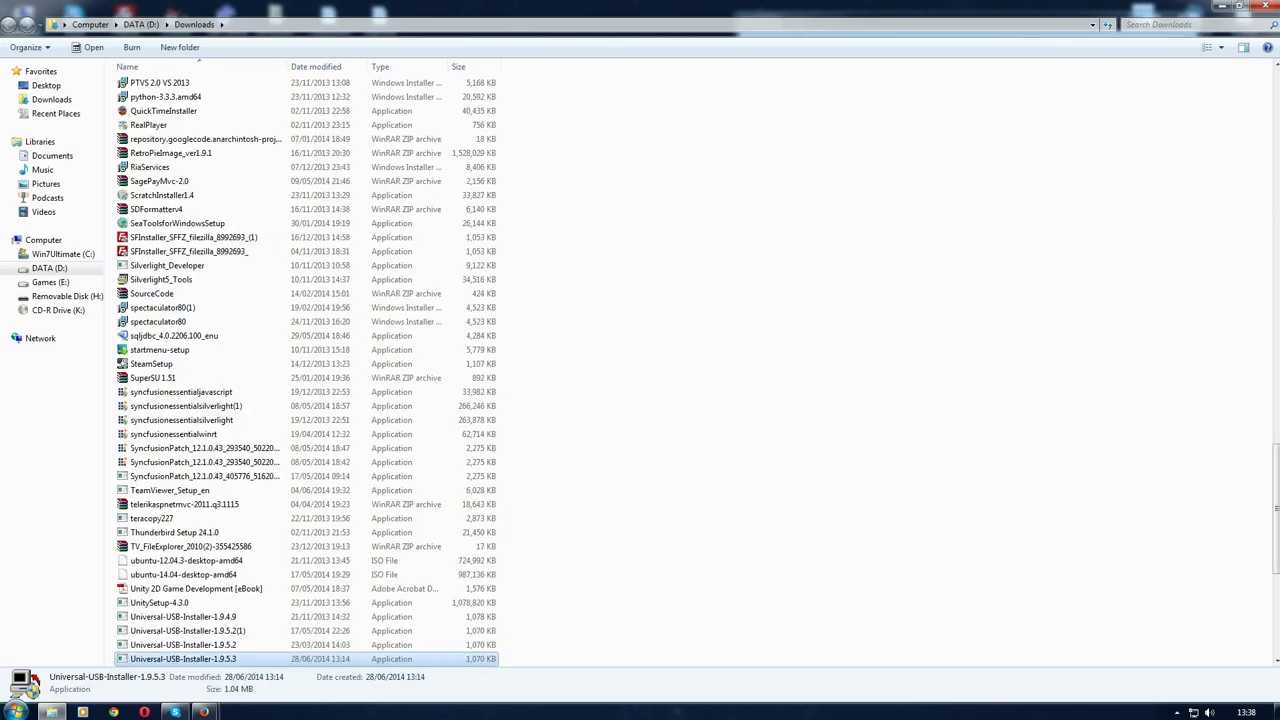
{"action": "left_click", "coordinate": [1240, 5]}
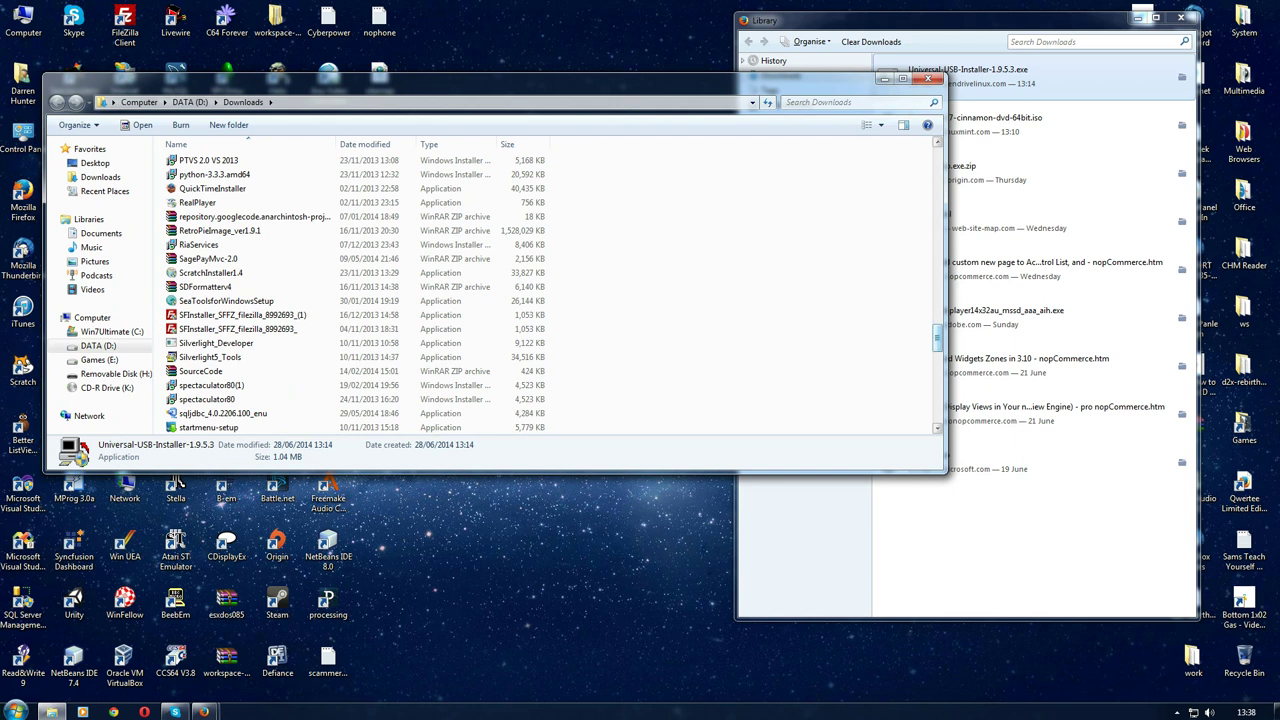
{"action": "scroll", "coordinate": [936, 345], "scroll_direction": "down", "scroll_amount": 2}
{"action": "left_click_drag", "start_coordinate": [936, 345], "coordinate": [936, 375]}
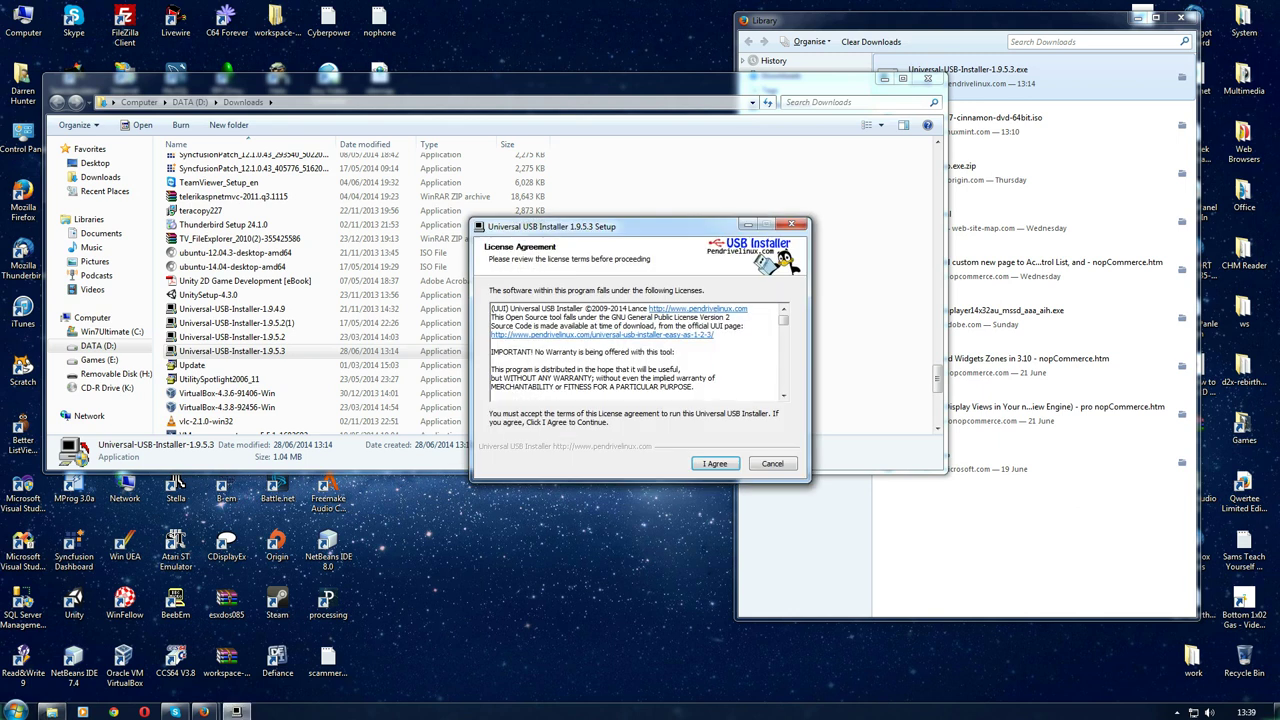
Accept the Universal USB Installer license agreement and choose Linux Mint as the distribution
{"action": "key", "text": "Return"}
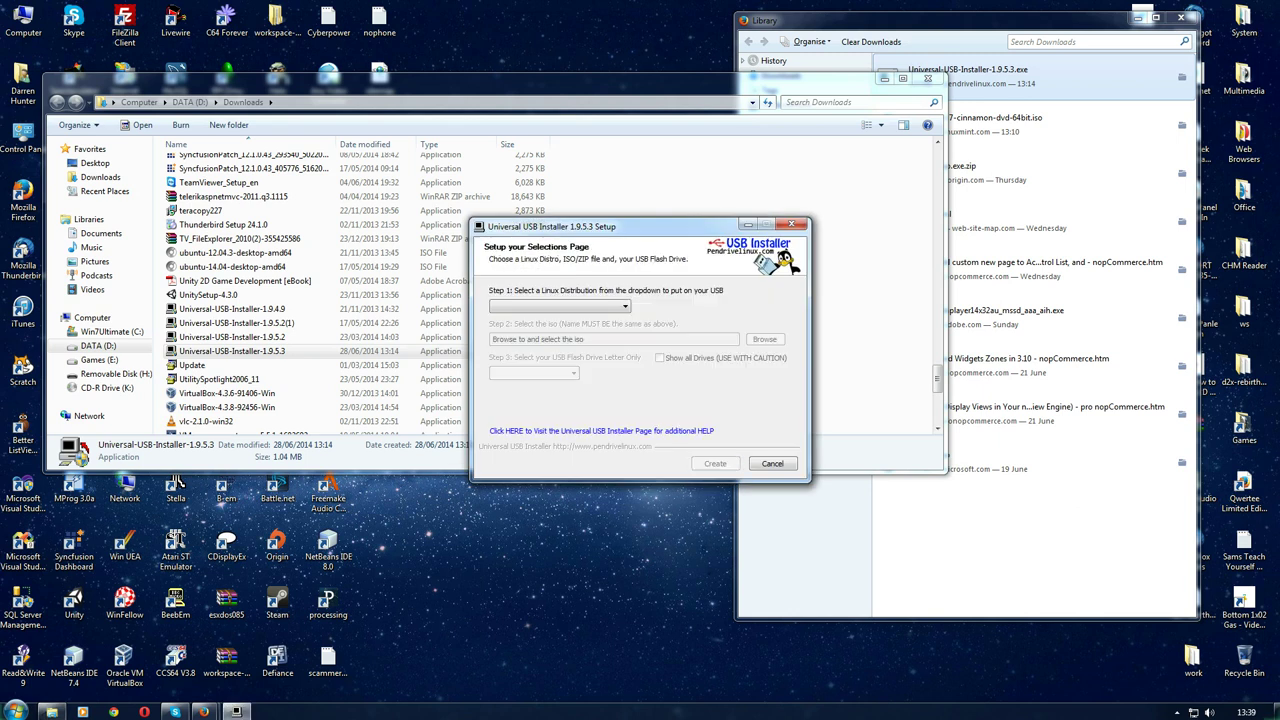
{"action": "key", "text": "alt+Down"}
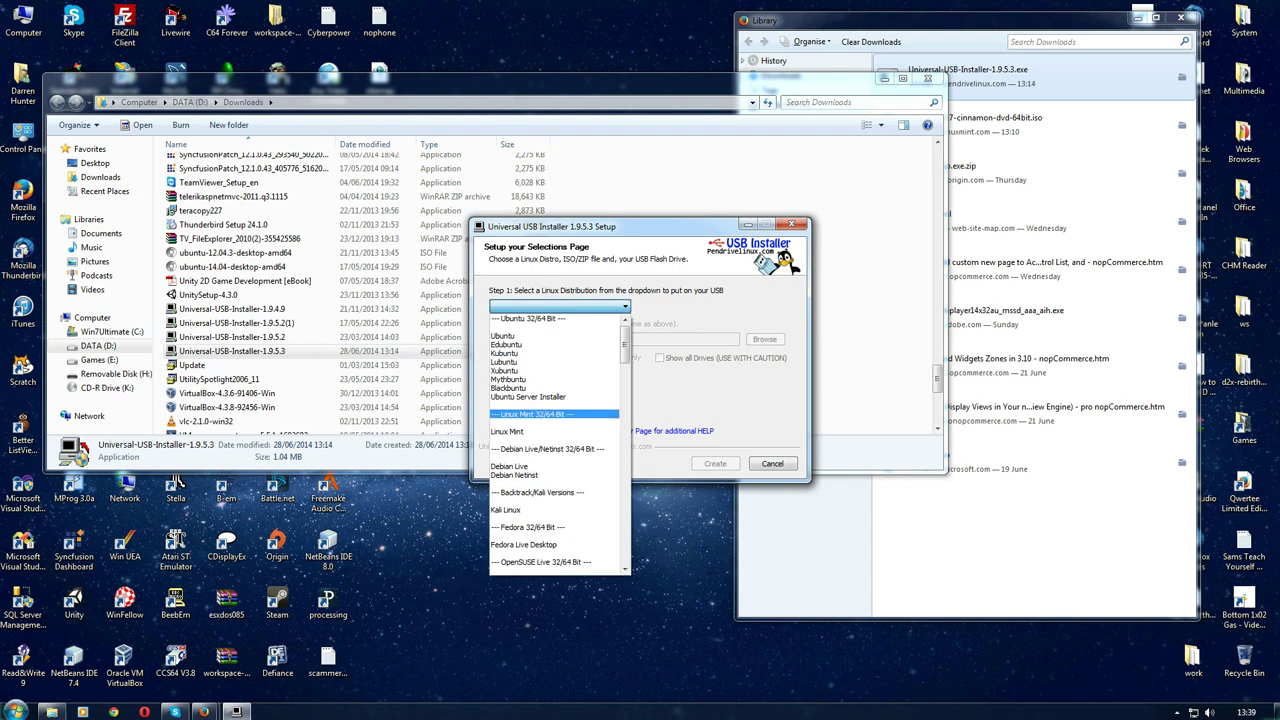
{"action": "key", "text": "Down"}
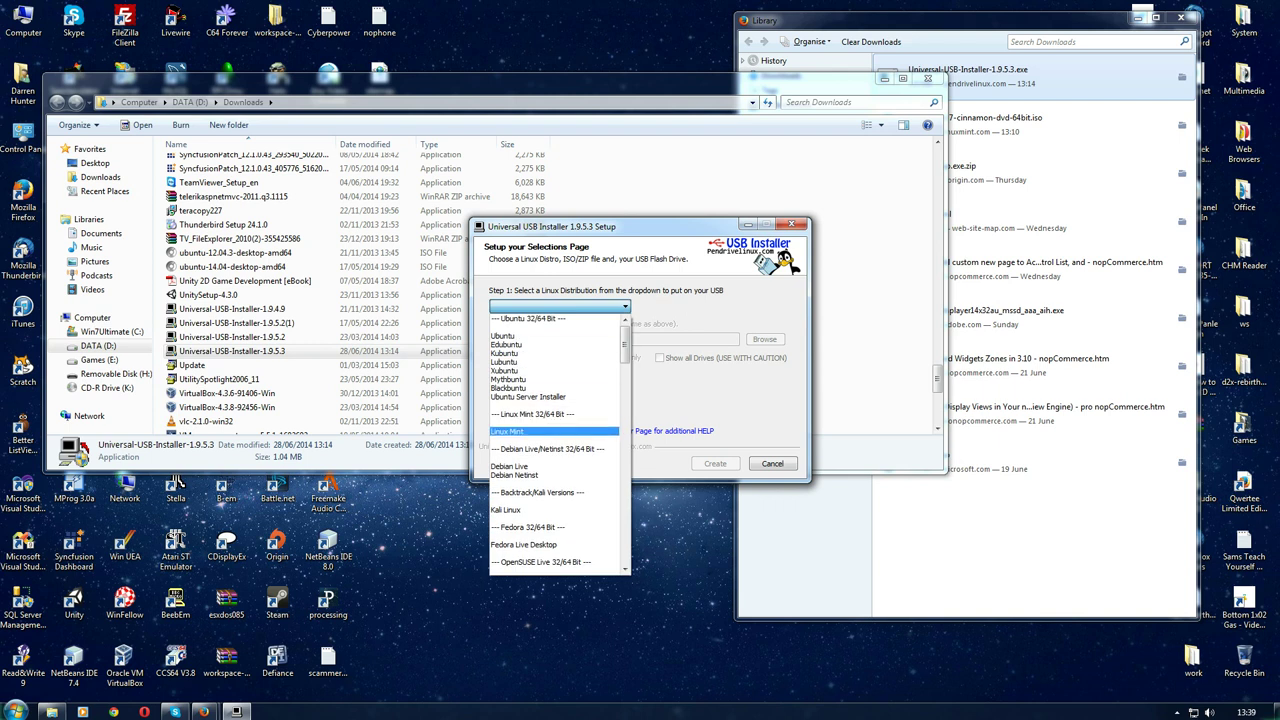
{"action": "key", "text": "Return"}
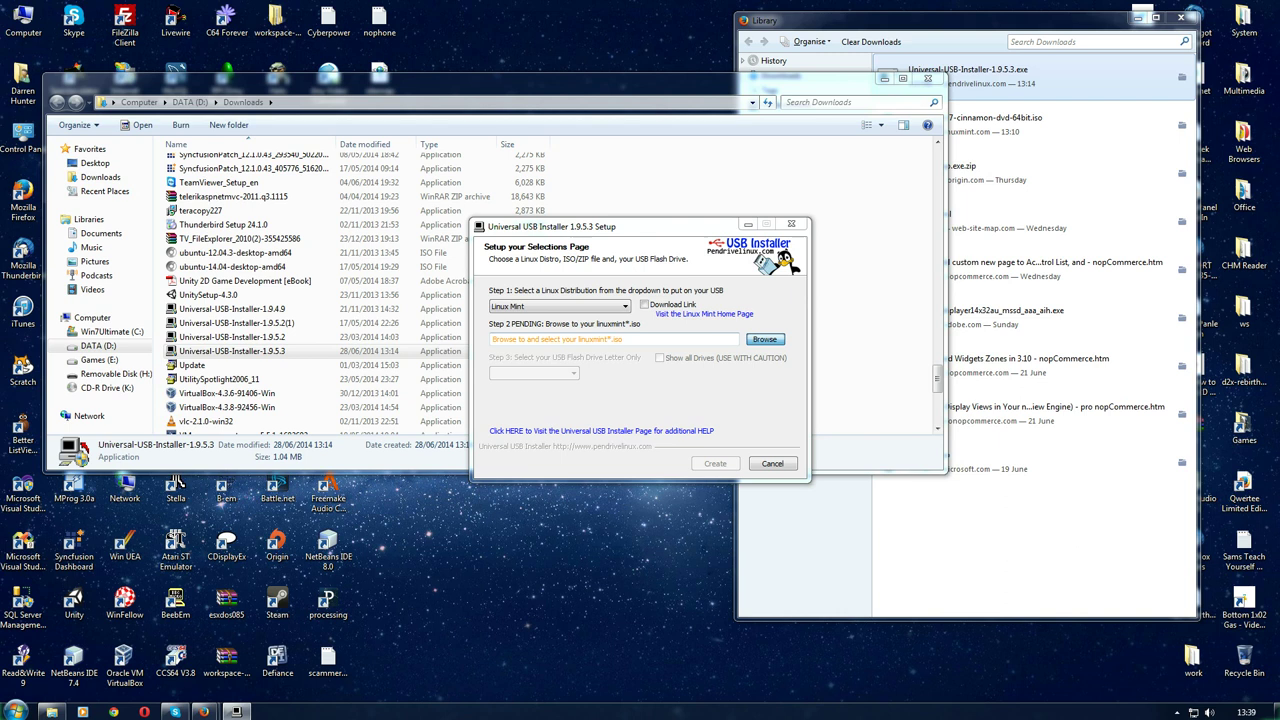
Load linuxmint-17-cinnamon-dvd-64bit from the Downloads folder on DATA (D:) as the ISO file
{"action": "key", "text": "Return"}
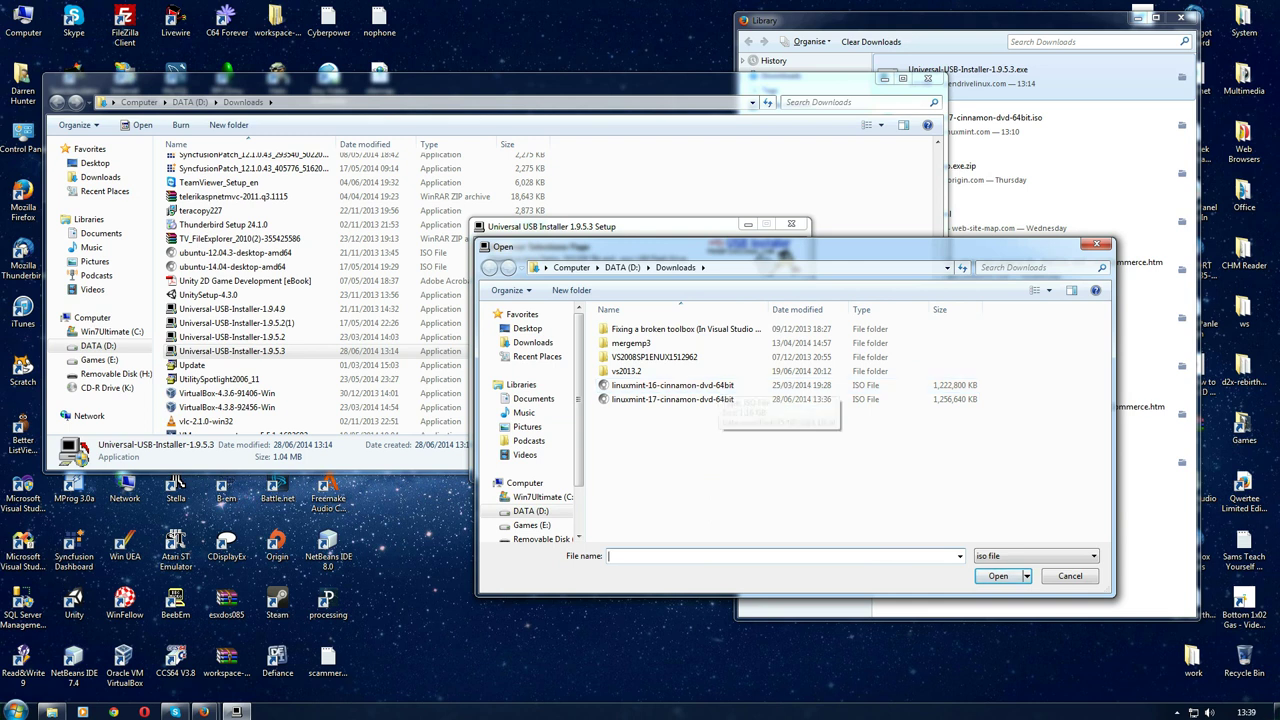
{"action": "left_click", "coordinate": [700, 399]}
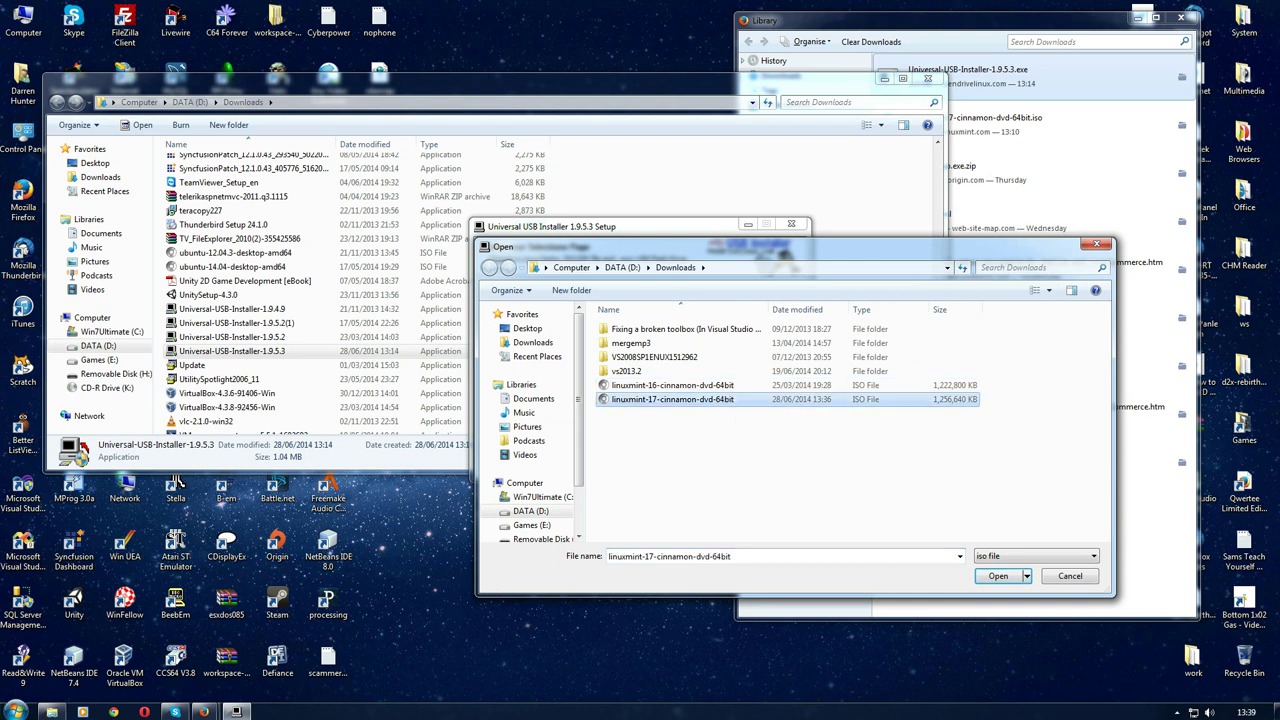
{"action": "key", "text": "Return"}
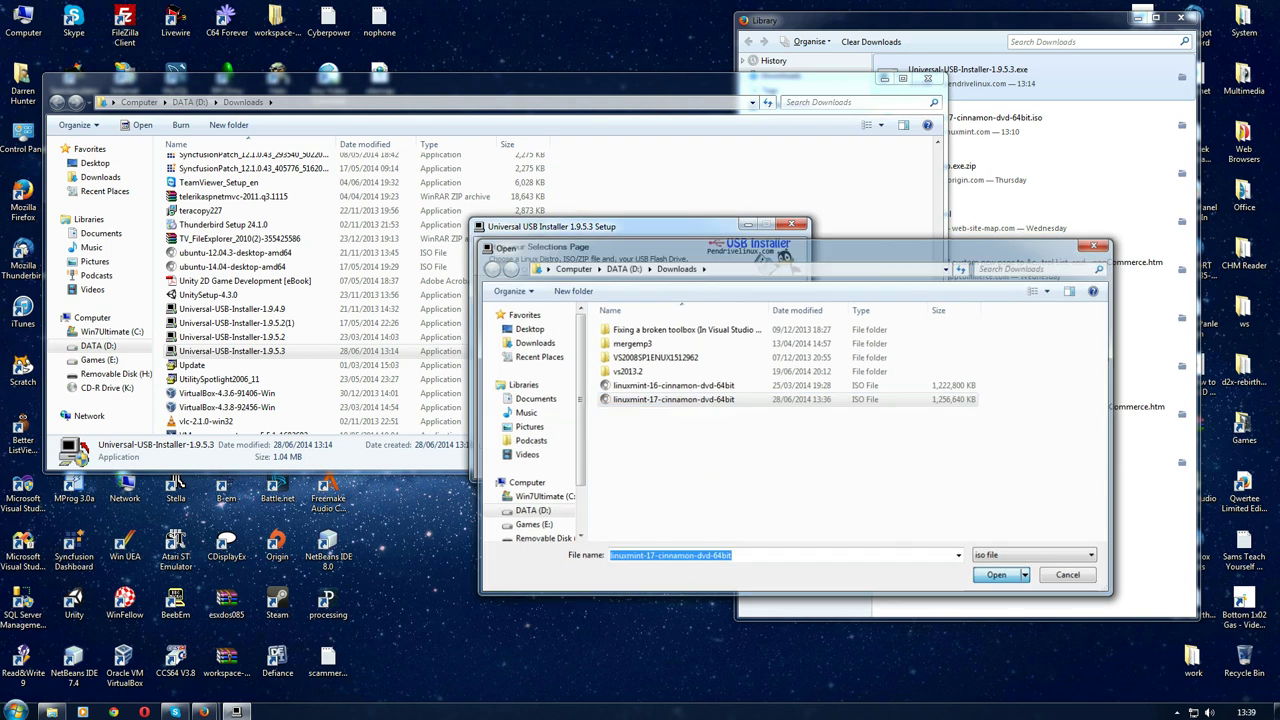
Select H:\ as the USB flash drive letter
{"action": "key", "text": "Tab"}
{"action": "key", "text": "alt+Down"}
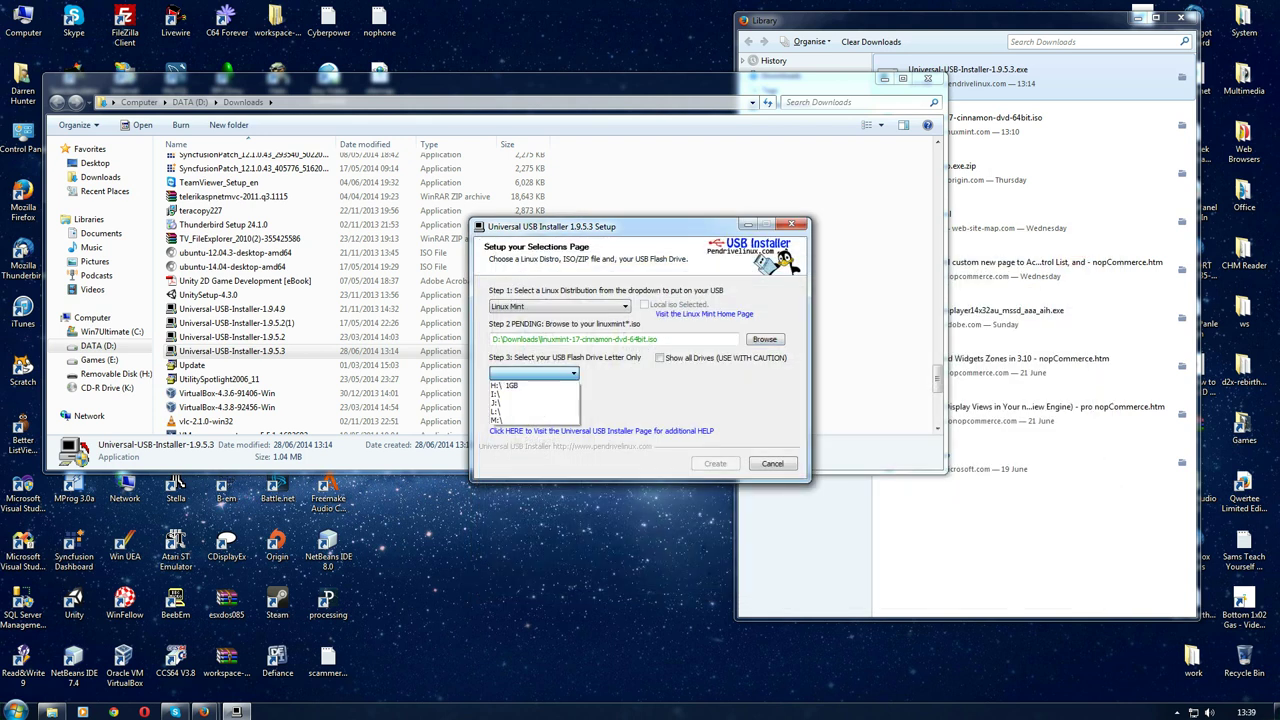
{"action": "key", "text": "Down"}
{"action": "key", "text": "Return"}
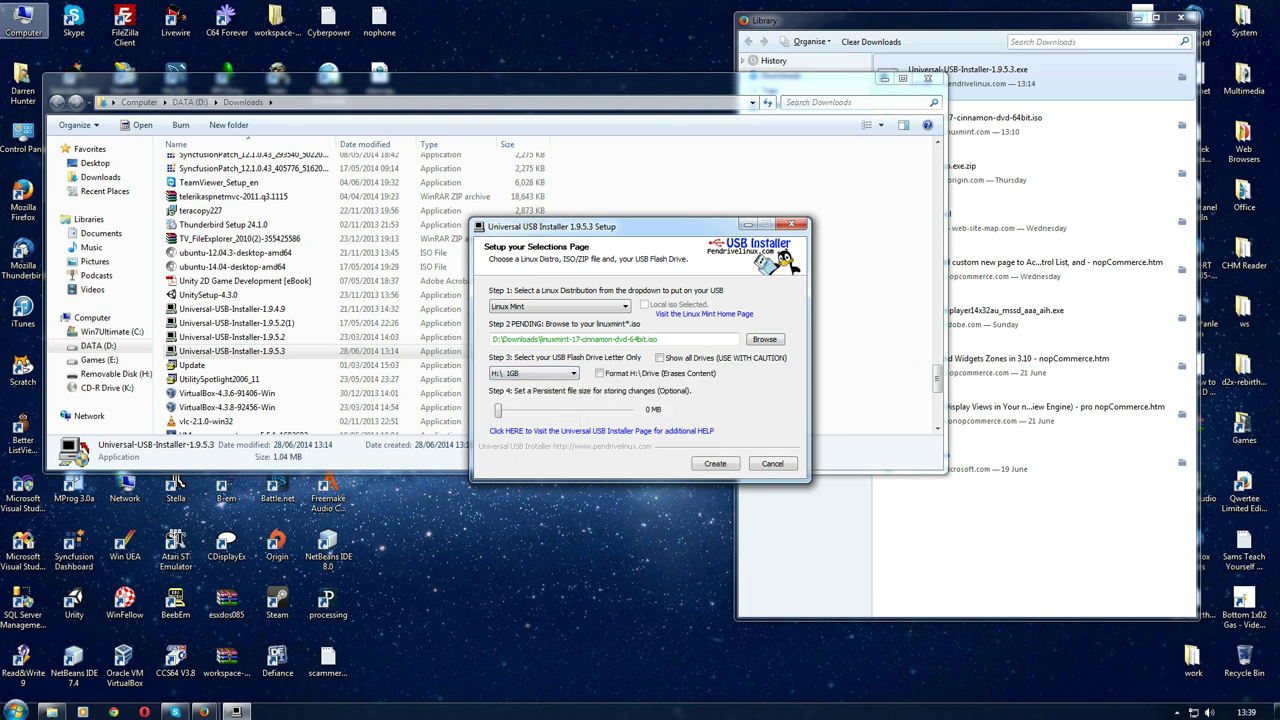
Open Computer to check Removable Disk (H:) and its contents, and close the window
{"action": "key", "text": "Return"}
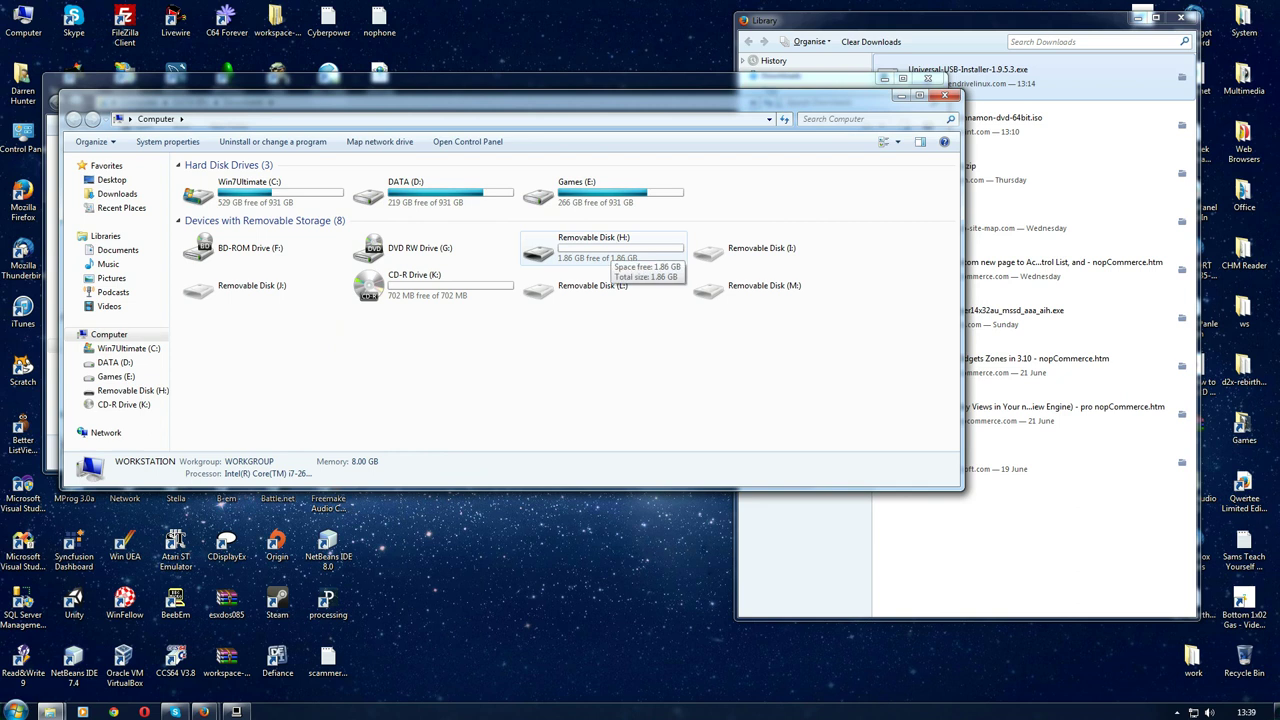
{"action": "double_click", "coordinate": [598, 250]}
{"action": "left_click", "coordinate": [950, 95]}
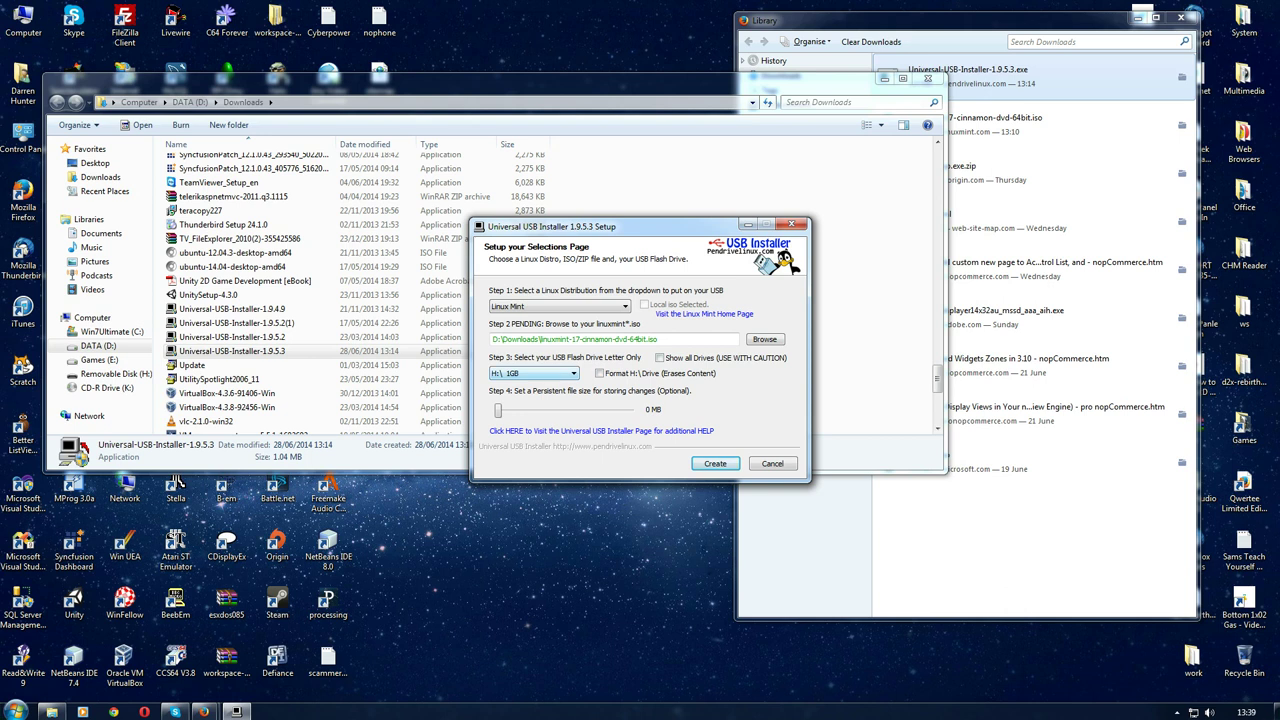
Enable formatting of the H: drive, create the Linux Mint USB with the listed actions confirmed, and close the installer once it finishes
{"action": "left_click", "coordinate": [599, 373]}
{"action": "left_click", "coordinate": [715, 463]}
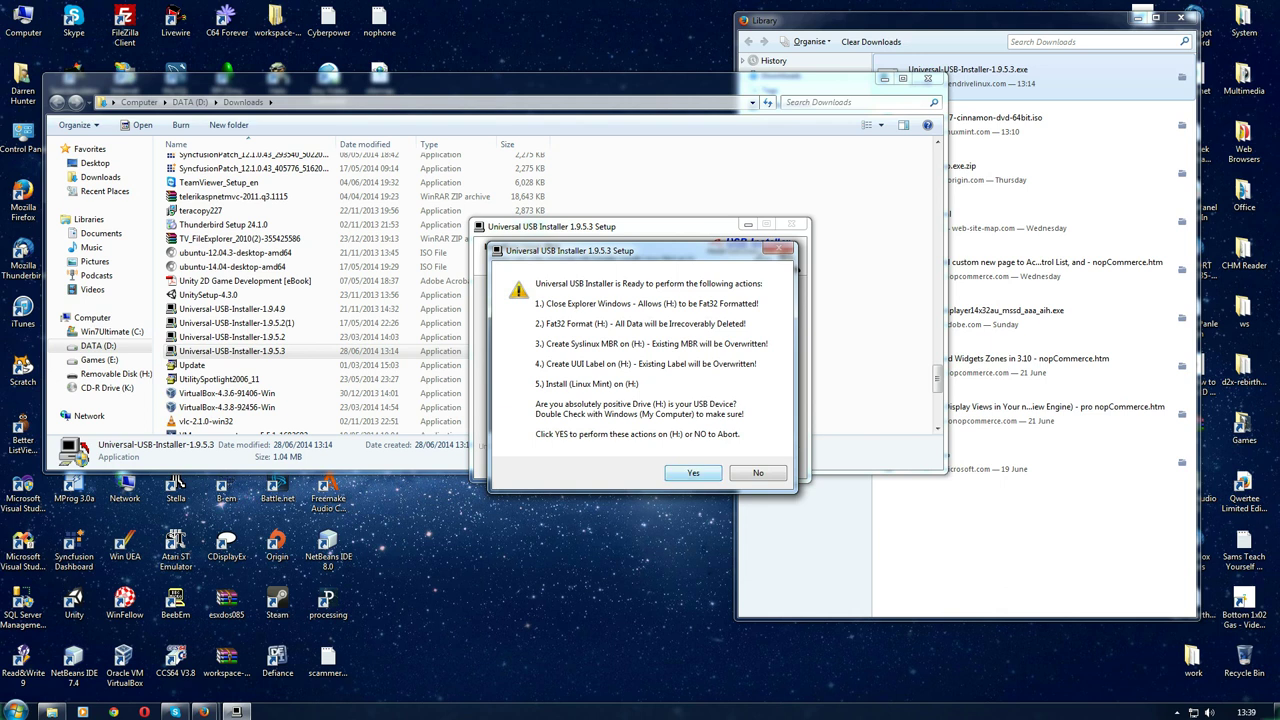
{"action": "key", "text": "Return"}
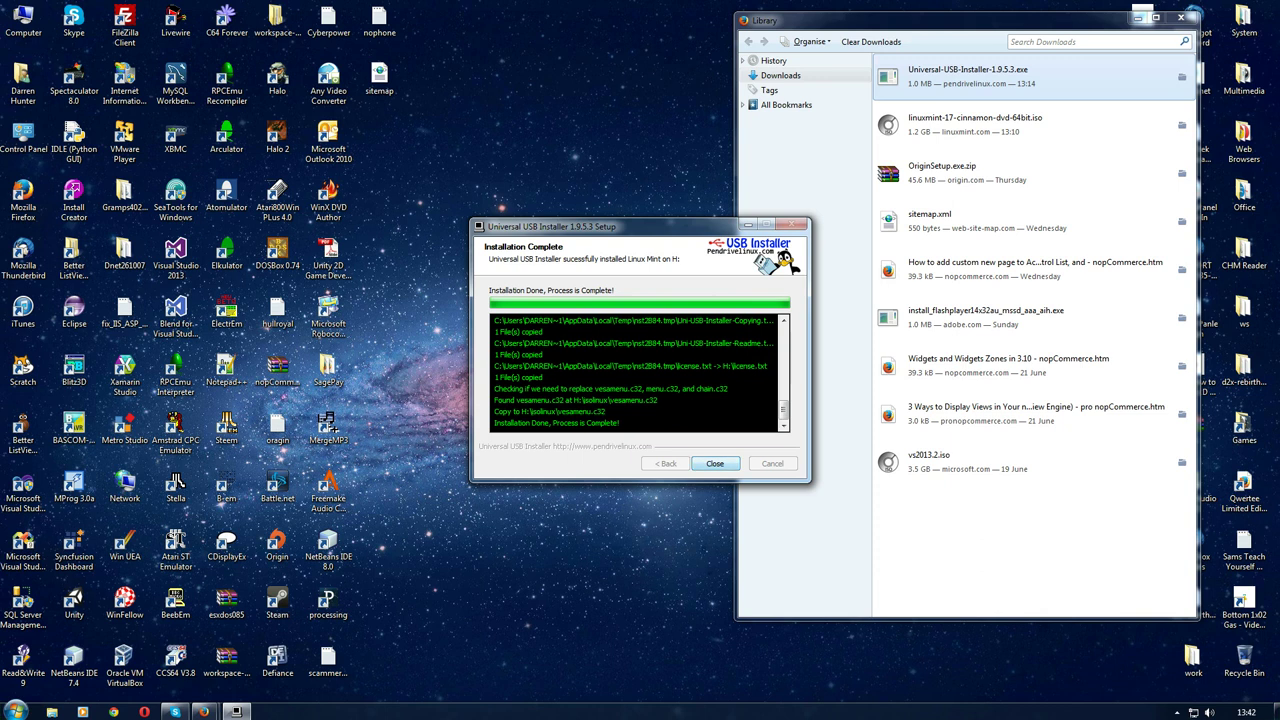
{"action": "key", "text": "Return"}
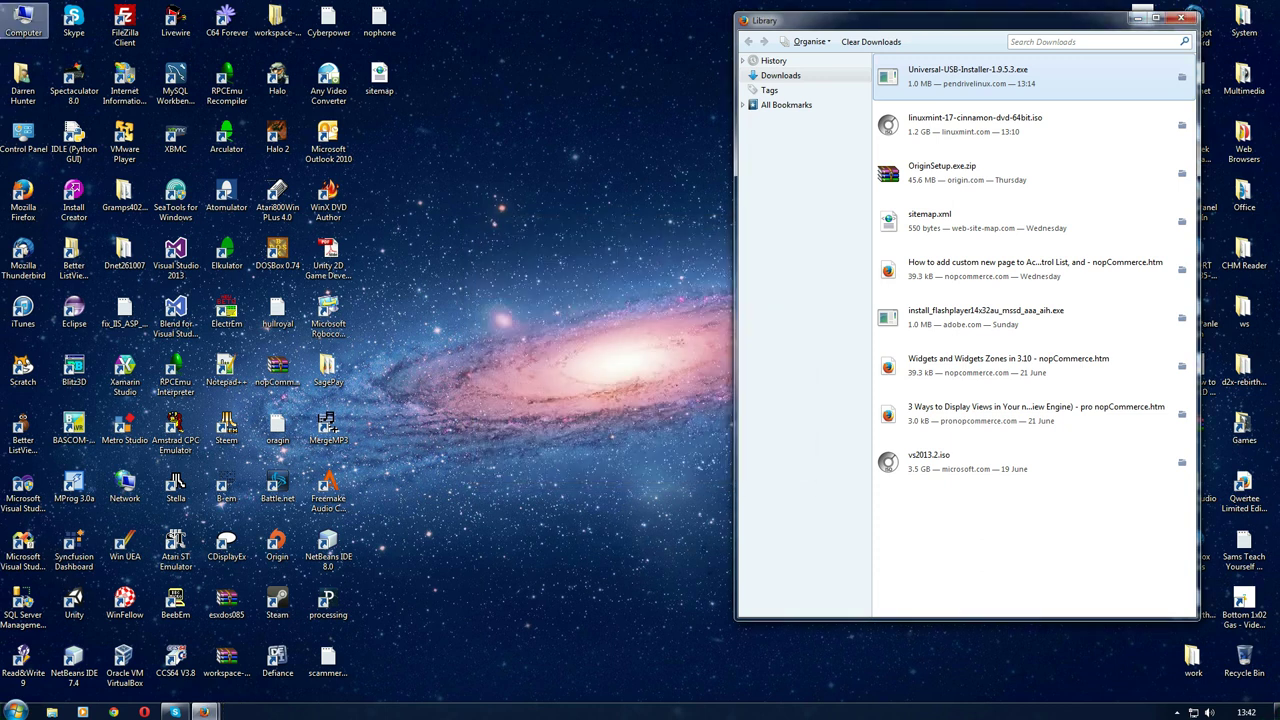
Inspect the files on the UUI (H:) drive, and close its window and the Firefox downloads library
{"action": "double_click", "coordinate": [22, 20]}
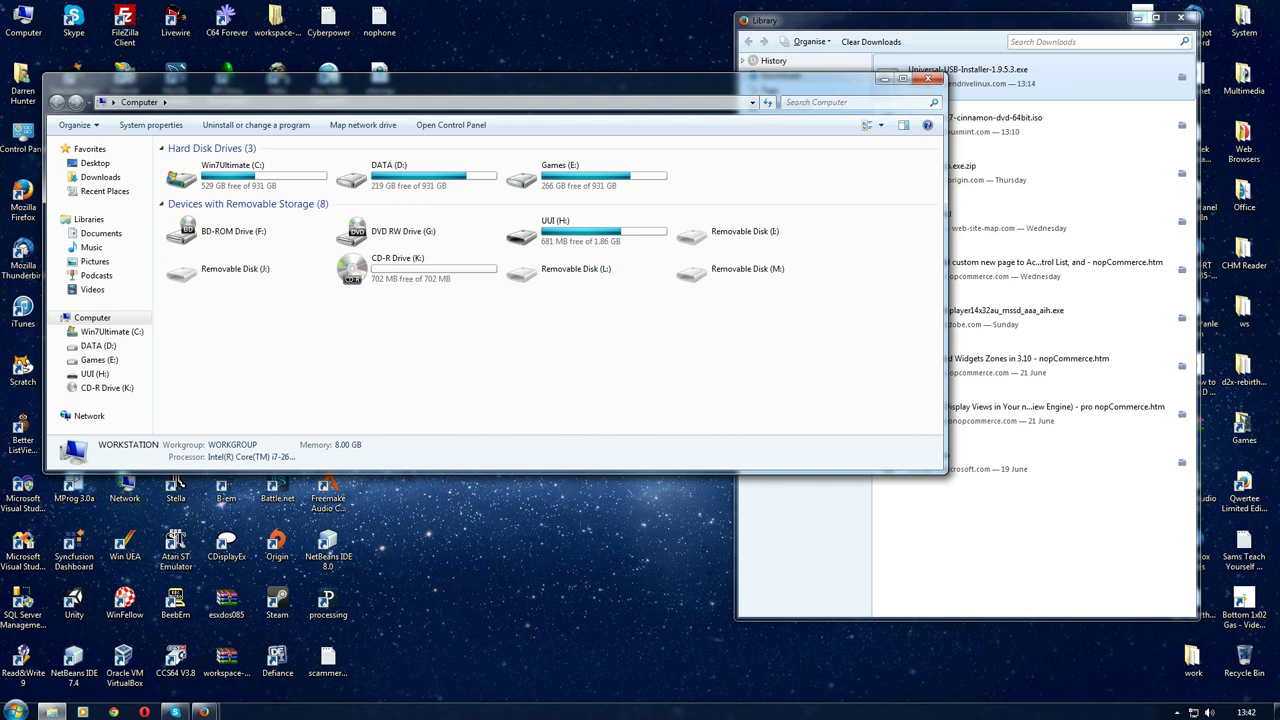
{"action": "double_click", "coordinate": [553, 230]}
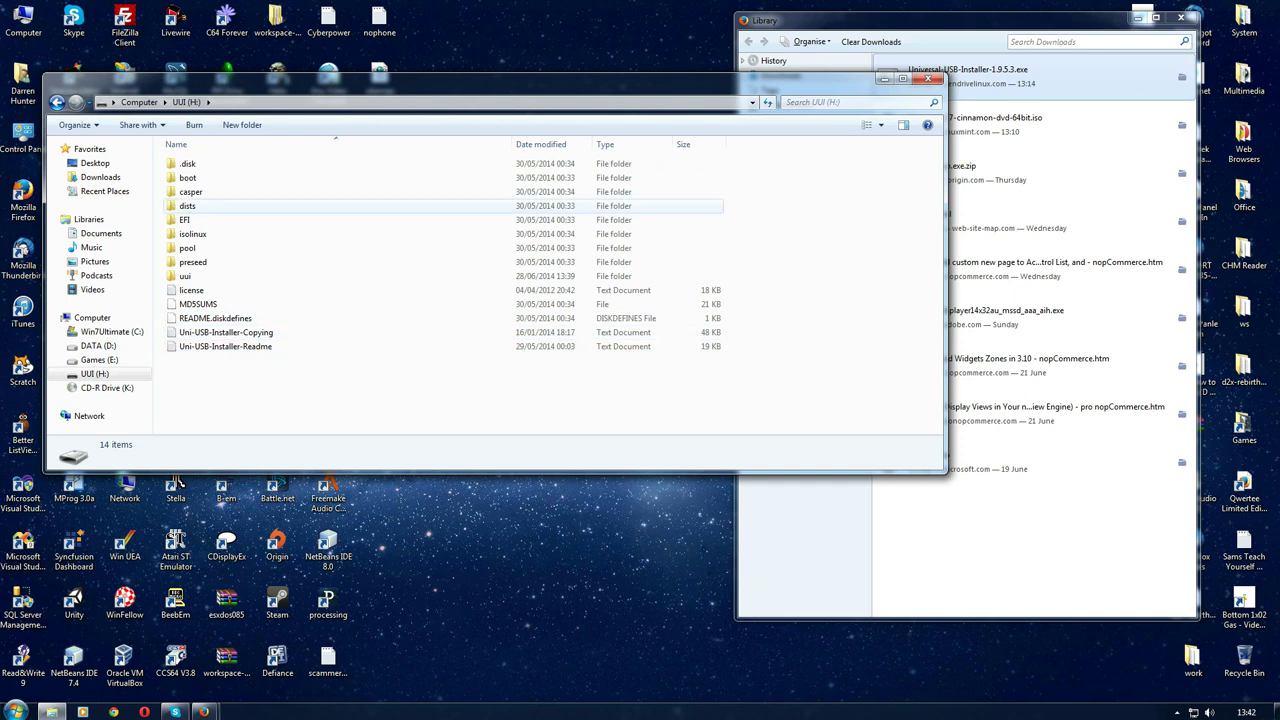
{"action": "left_click", "coordinate": [929, 78]}
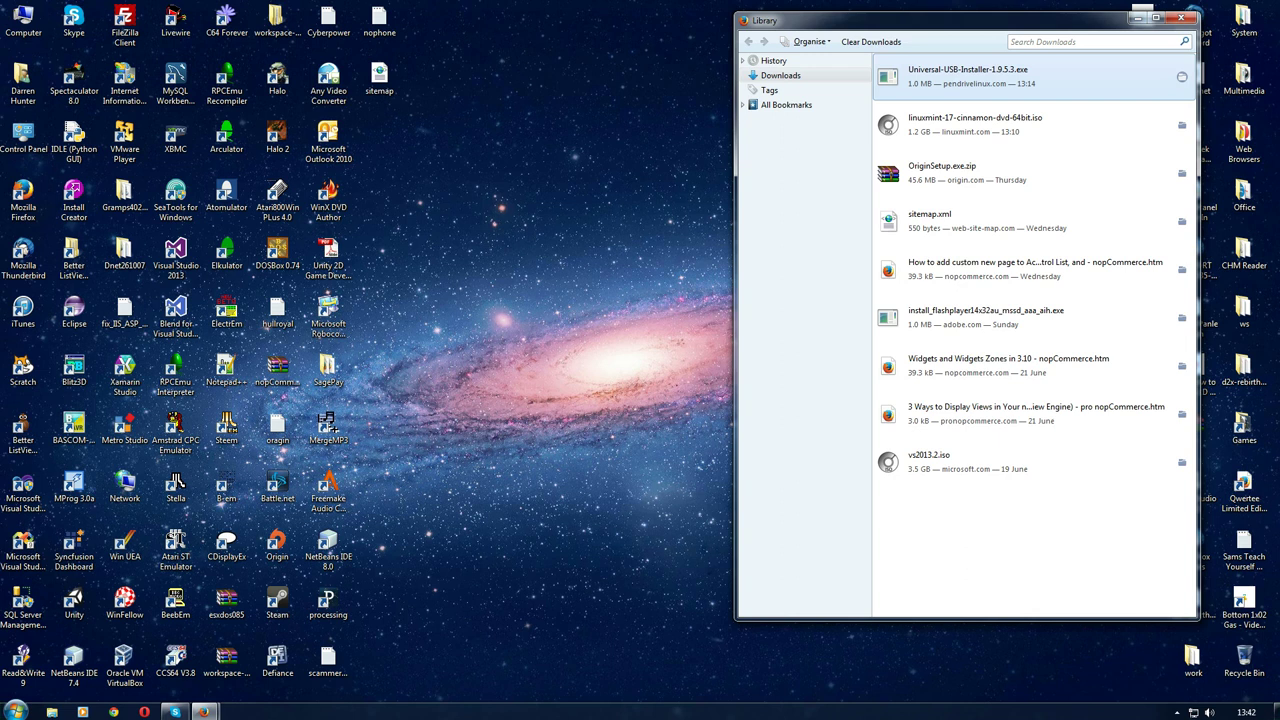
{"action": "left_click", "coordinate": [1181, 18]}
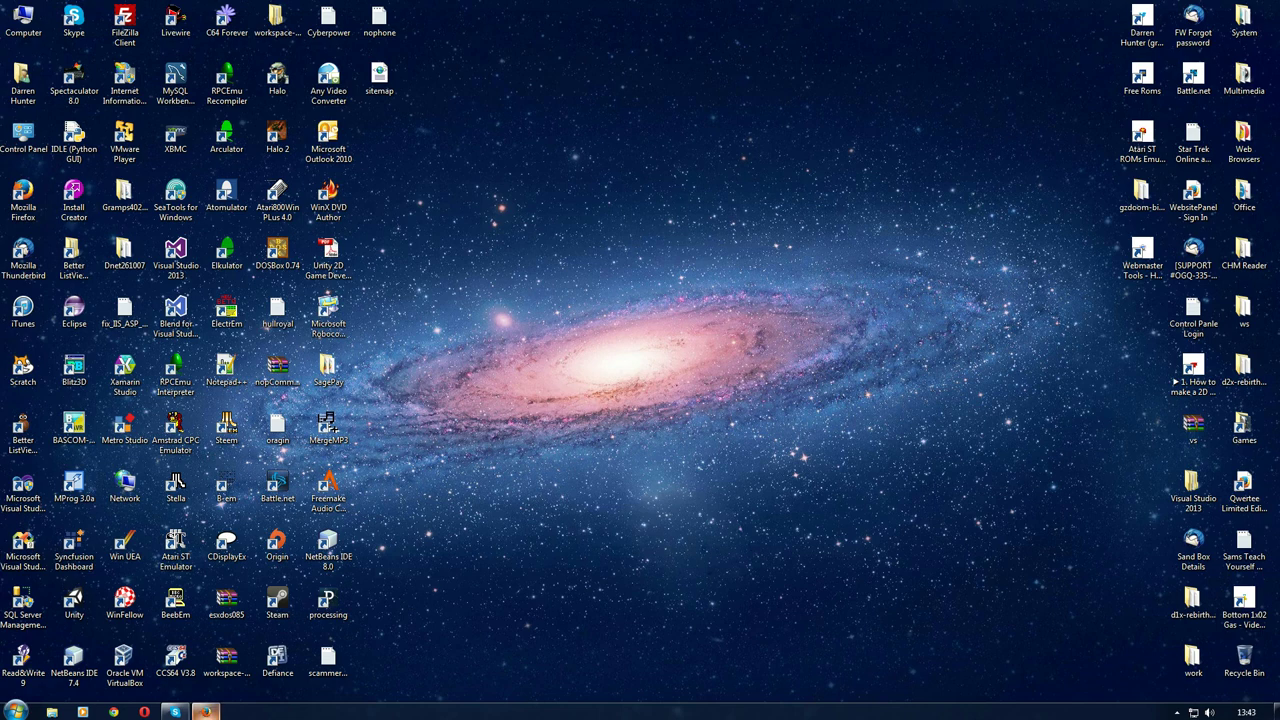
Bring Firefox back to review the Linux Mint download and Universal USB Installer pages, and minimize it
{"action": "left_click", "coordinate": [206, 712]}
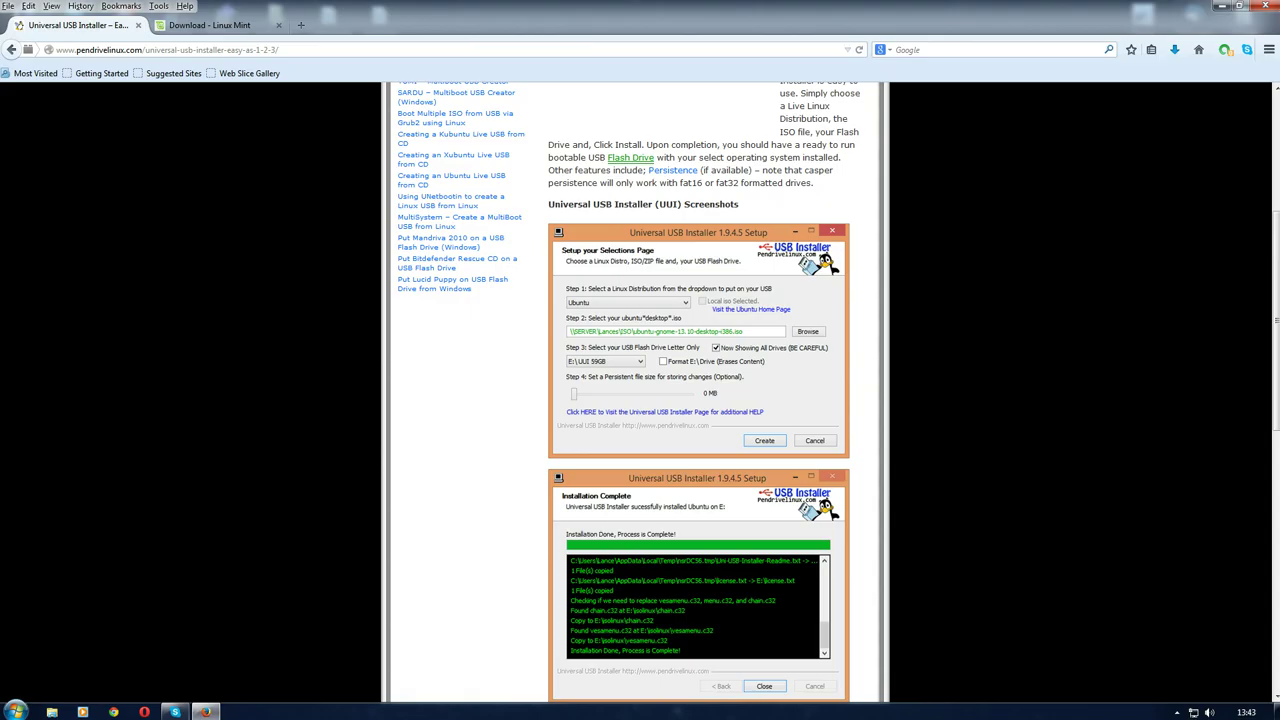
{"action": "left_click", "coordinate": [210, 25]}
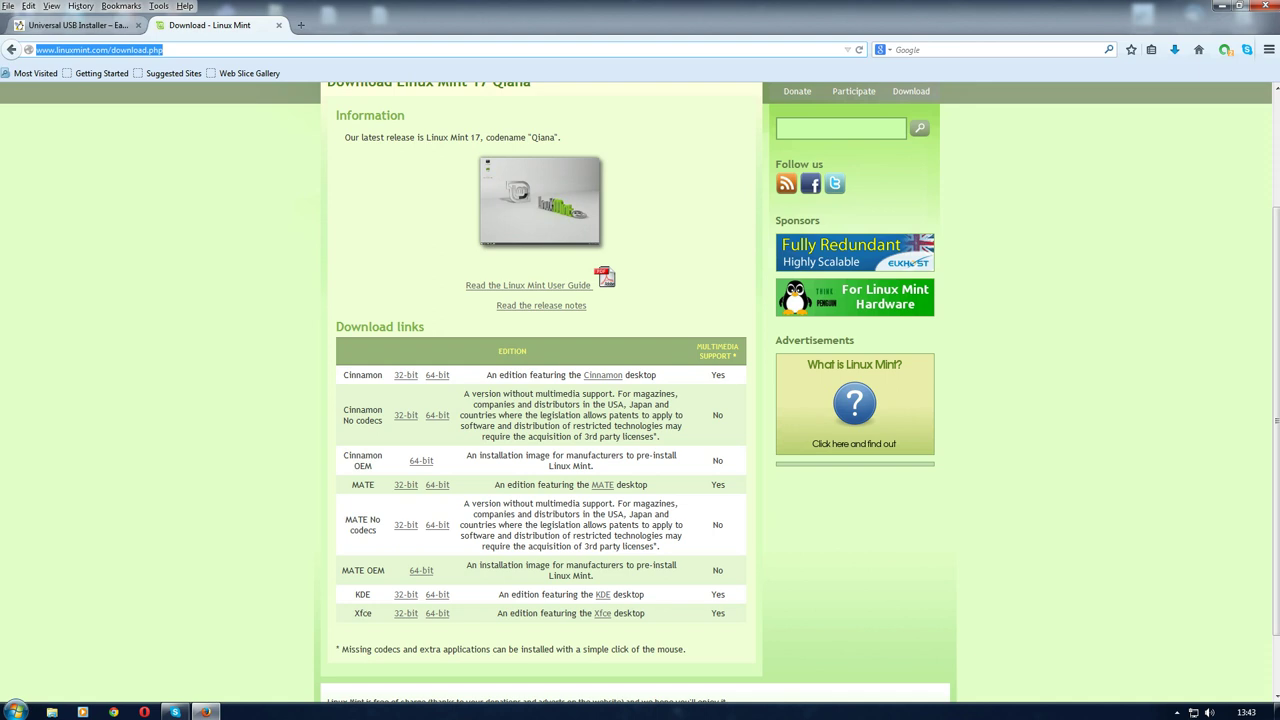
{"action": "key", "text": "ctrl+Tab"}
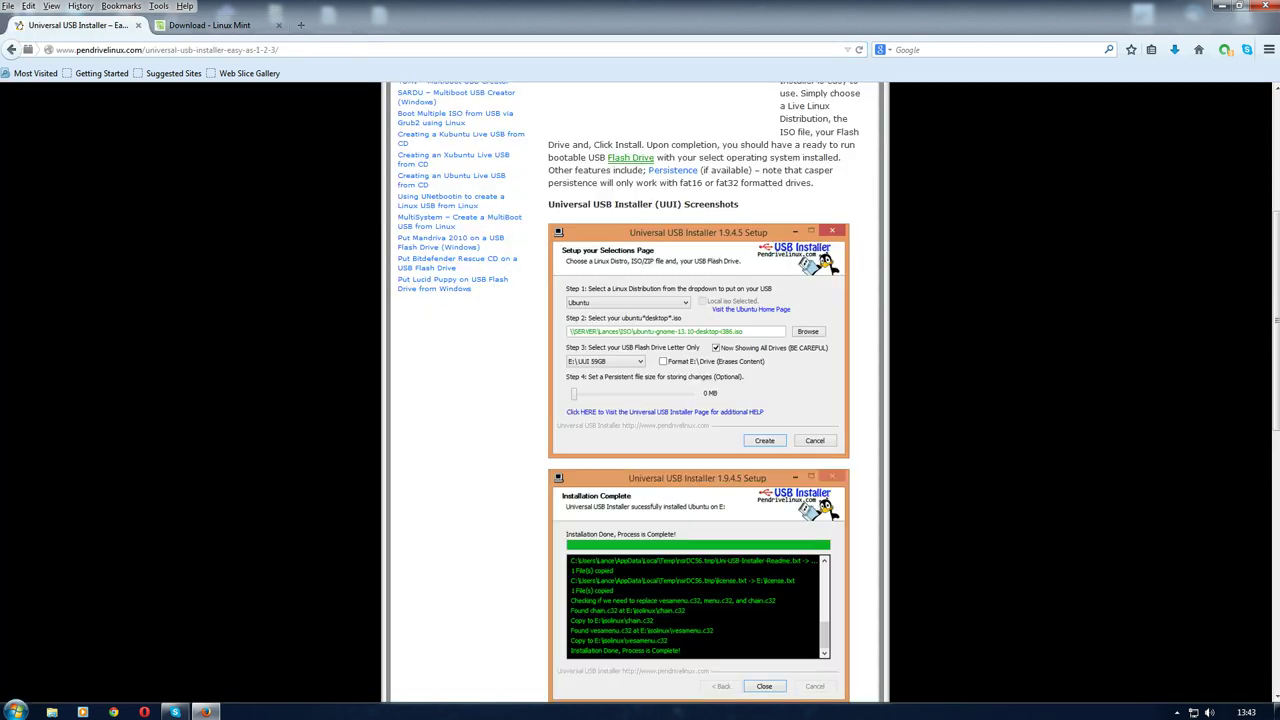
{"action": "left_click", "coordinate": [1222, 6]}
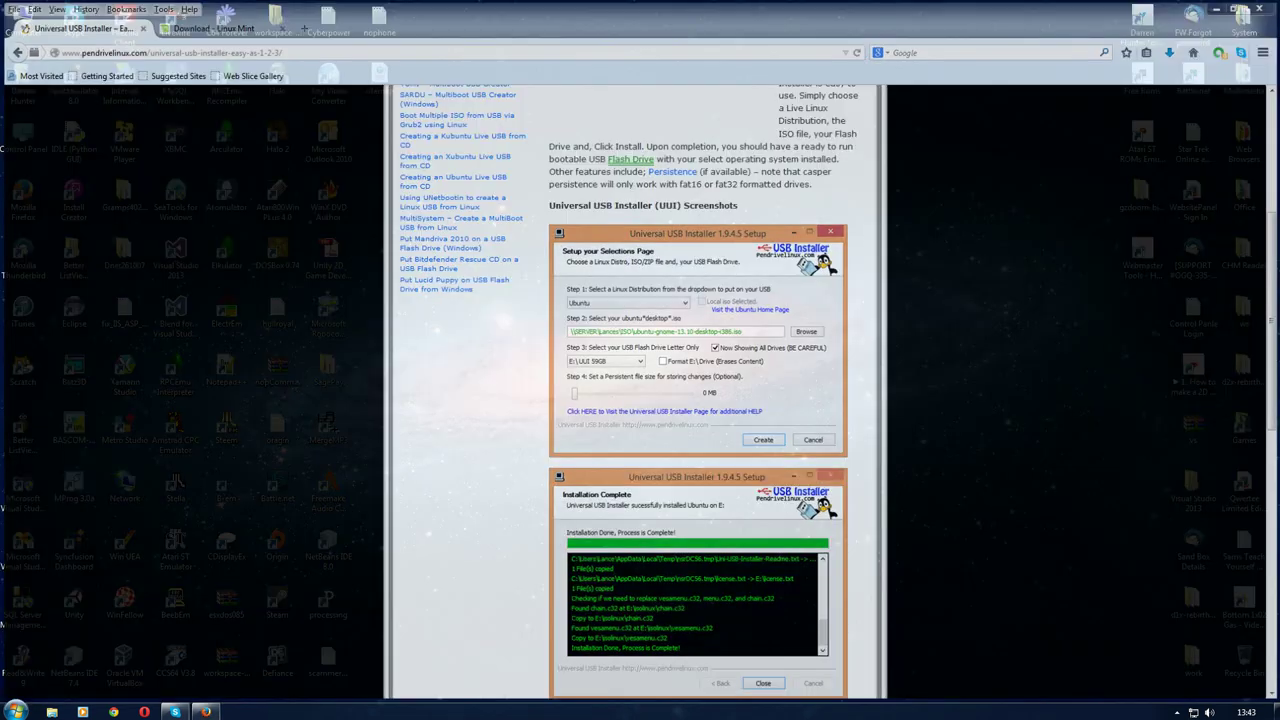